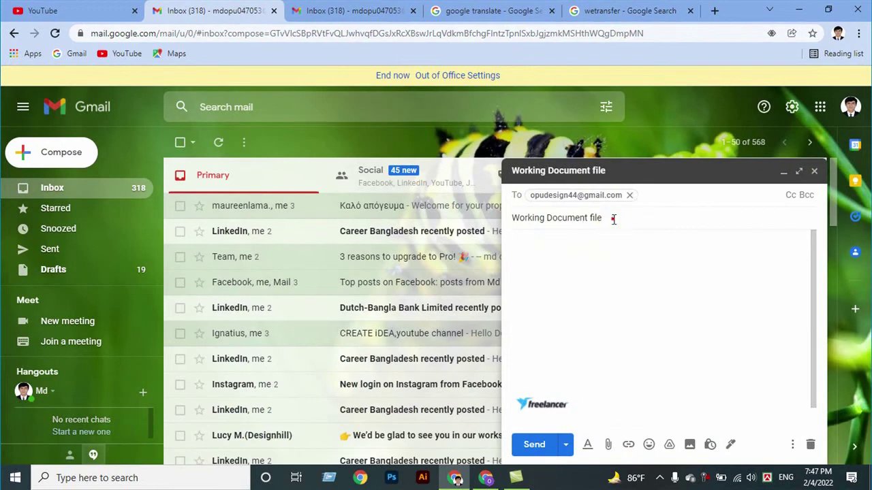
Minimize the Chrome window holding the Gmail draft and refresh the desktop
left_click(799, 14)
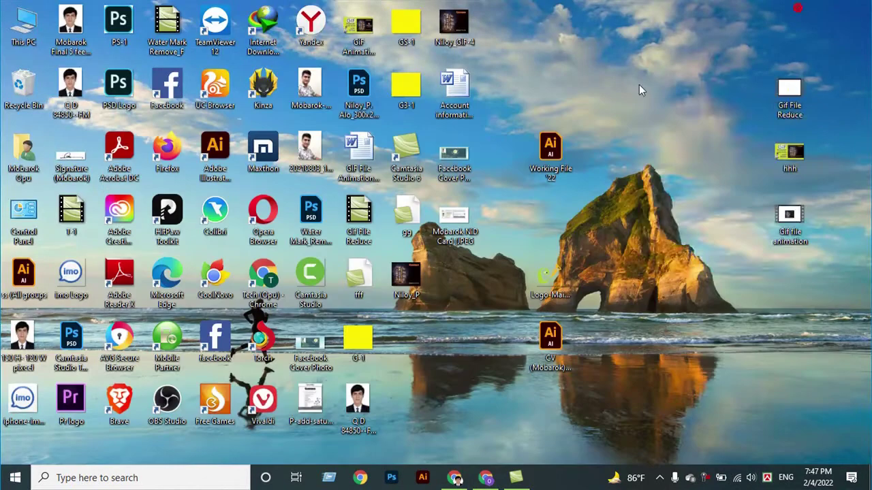
right_click(638, 84)
left_click(668, 120)
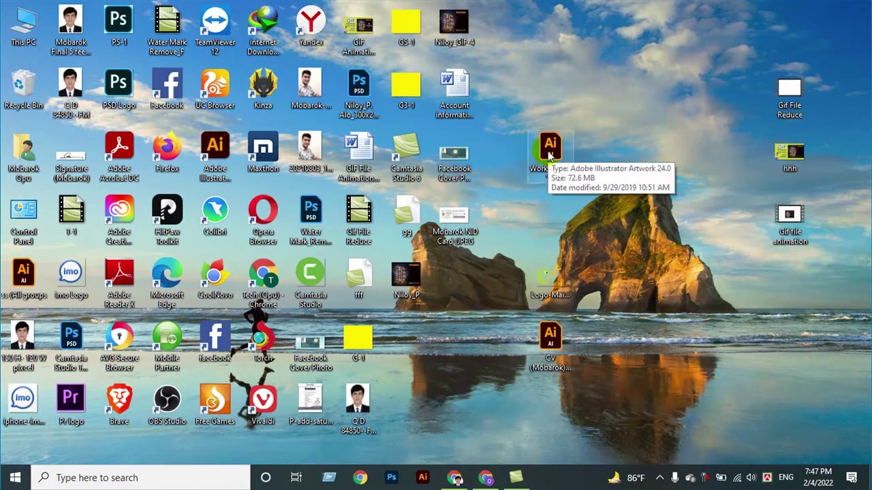
right_click(612, 135)
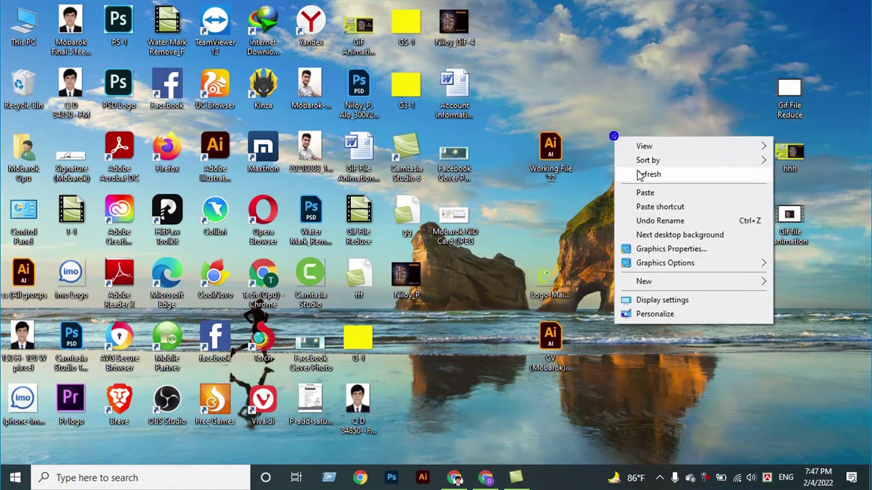
left_click(644, 172)
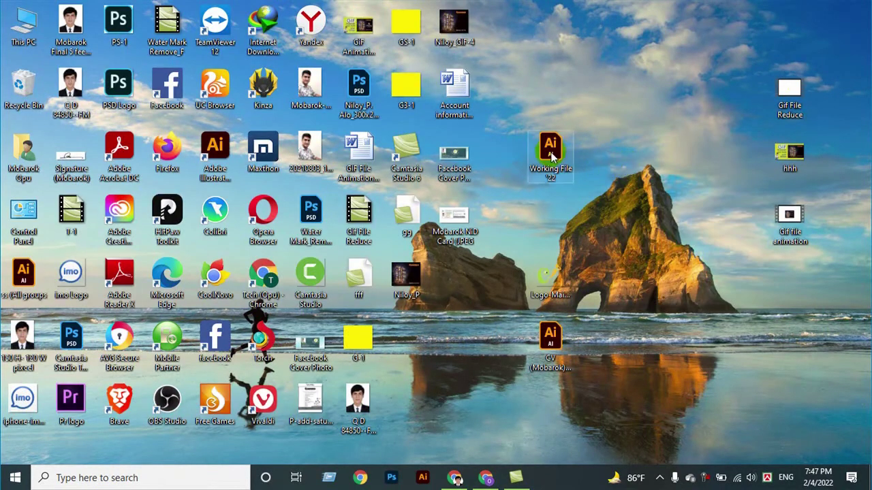
right_click(542, 137)
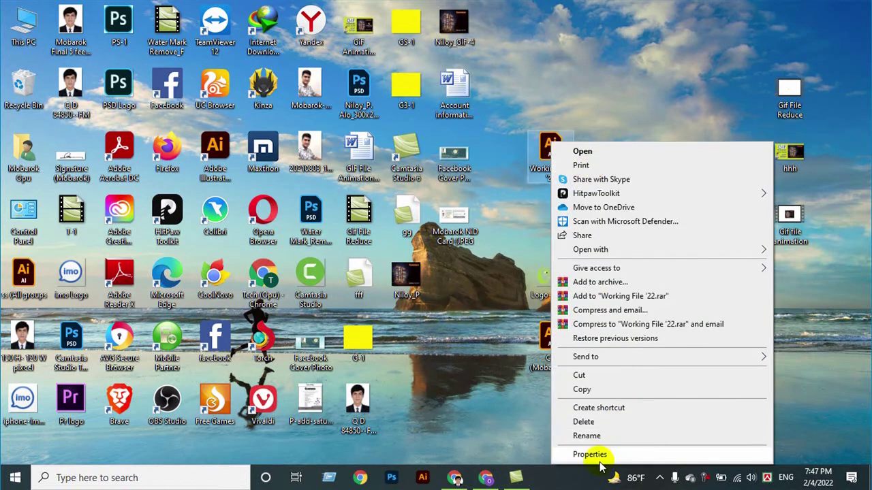
left_click(590, 456)
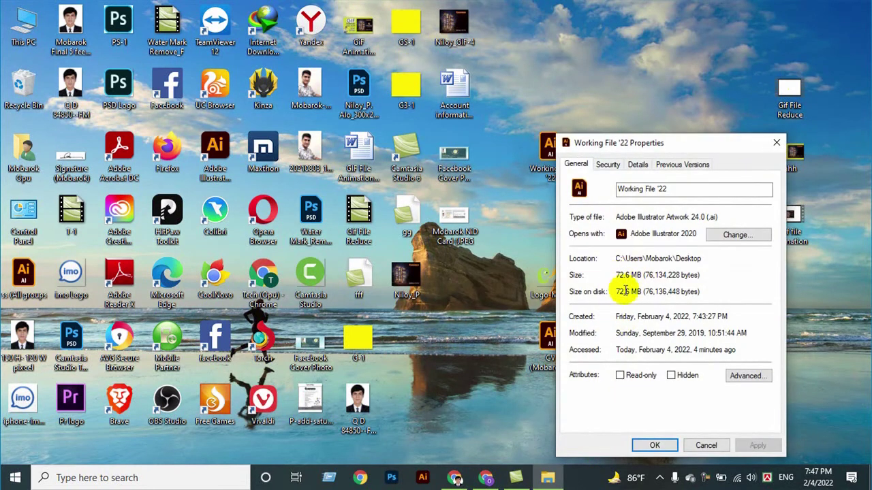
left_click(706, 444)
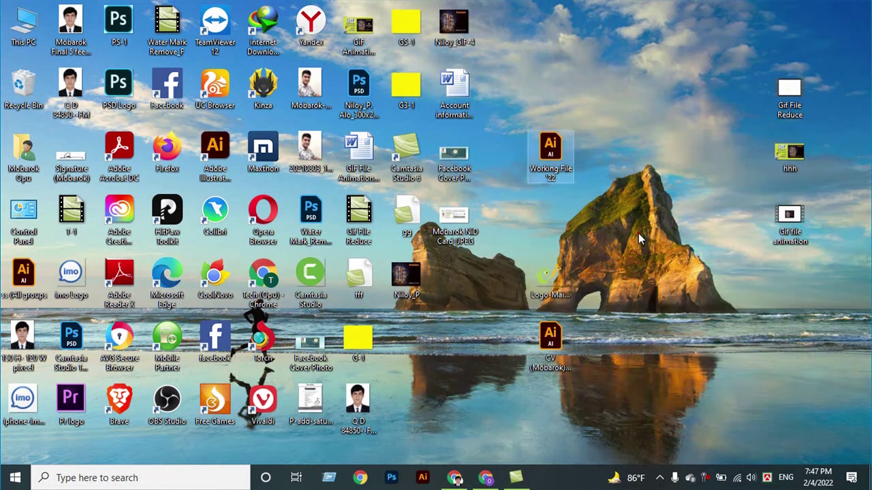
left_click_drag(549, 164, 600, 443)
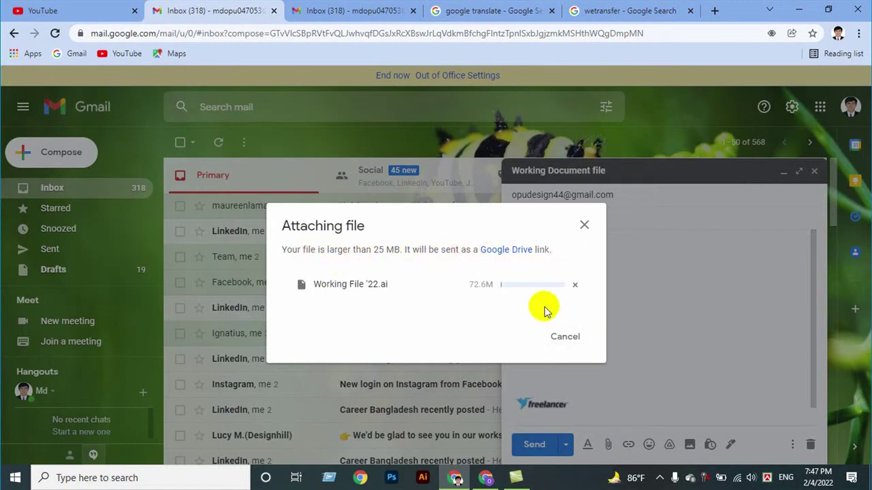
Cancel attaching the 72.6 MB Working File '22.ai to the Gmail draft
left_click(584, 225)
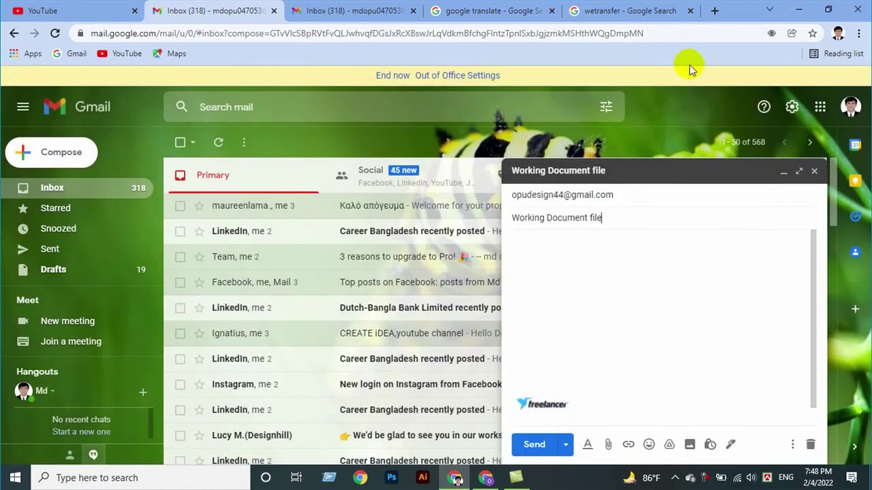
Replace the Google query with 'we transfer' and look through the results for WeTransfer
left_click(610, 11)
left_click_drag(169, 96, 122, 89)
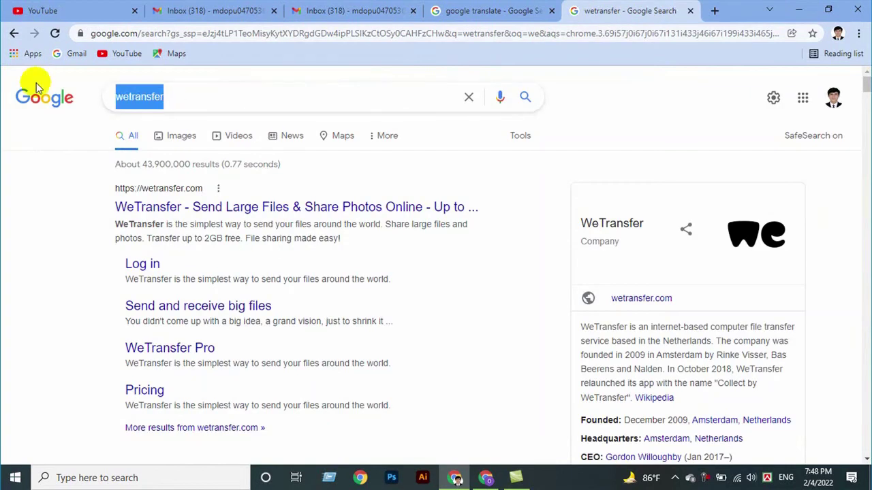
key("BackSpace")
type("we")
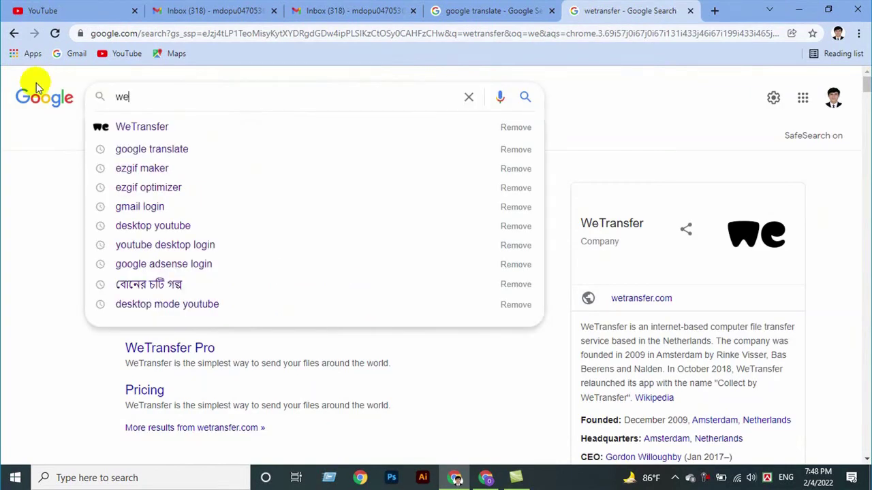
type(" tra")
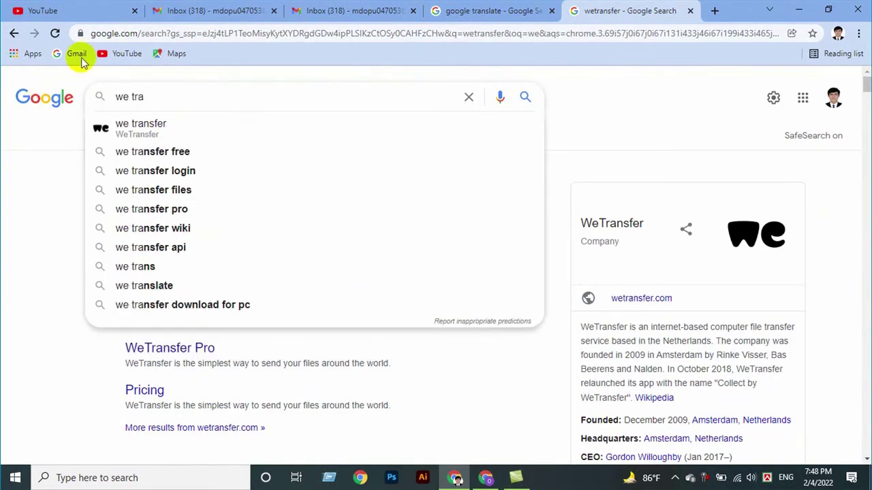
left_click(132, 125)
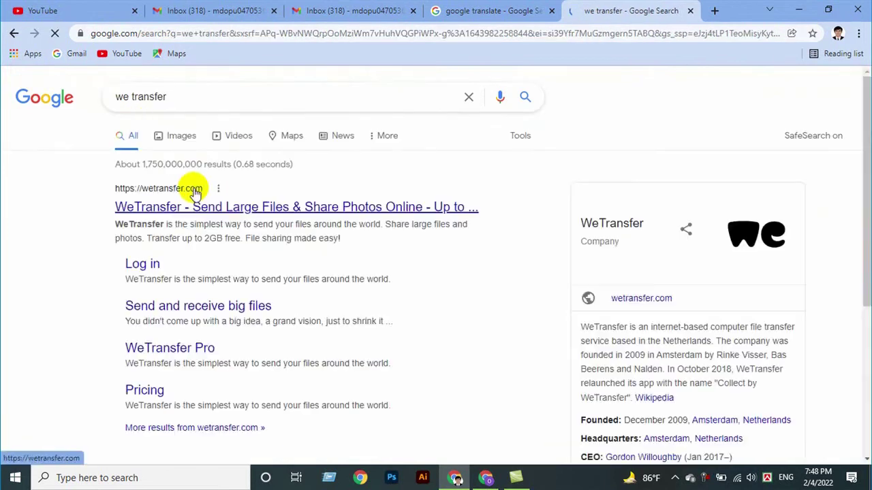
scroll(273, 238, "down", 1)
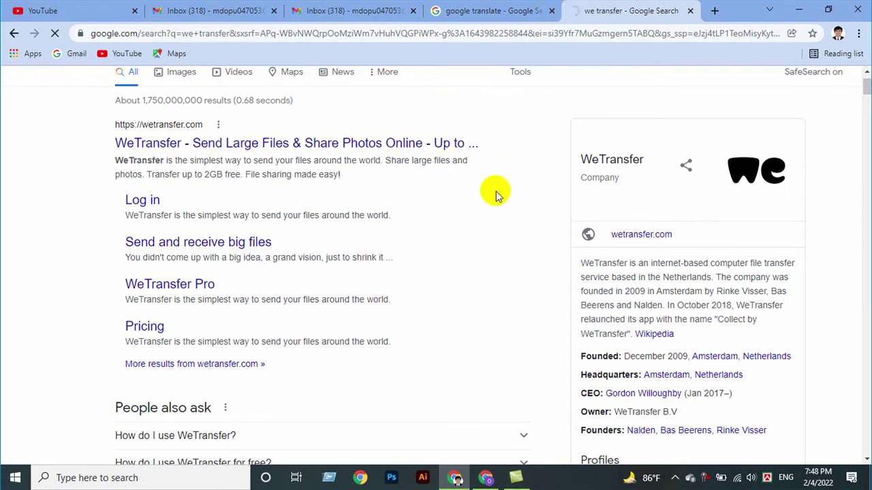
scroll(514, 261, "up", 1)
scroll(512, 256, "down", 1)
scroll(513, 256, "up", 1)
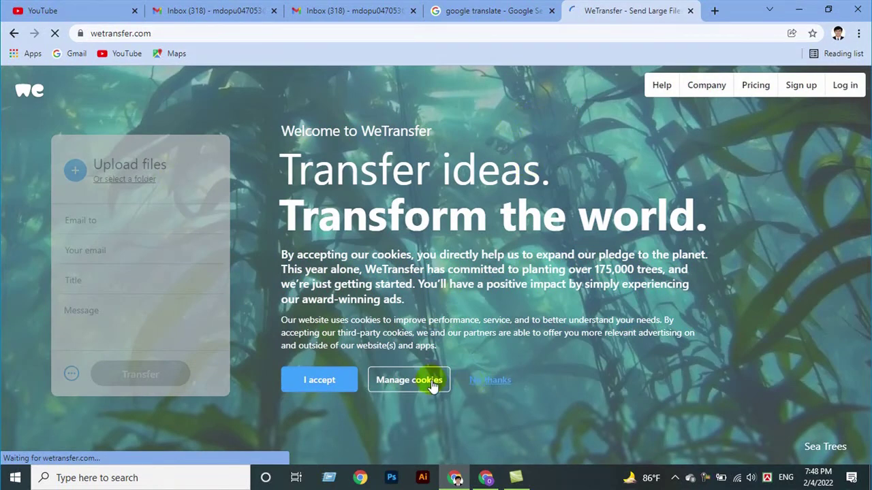
Dismiss WeTransfer's cookie notice and accept its Terms of Service
left_click(319, 381)
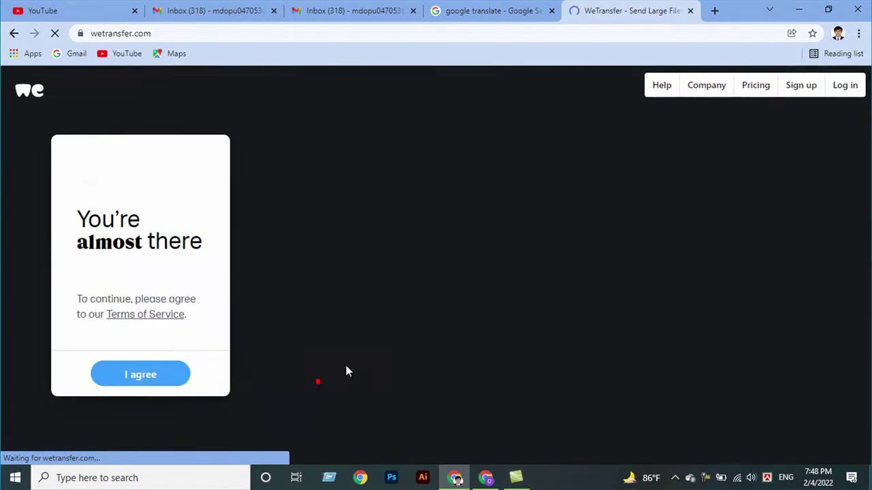
left_click(141, 375)
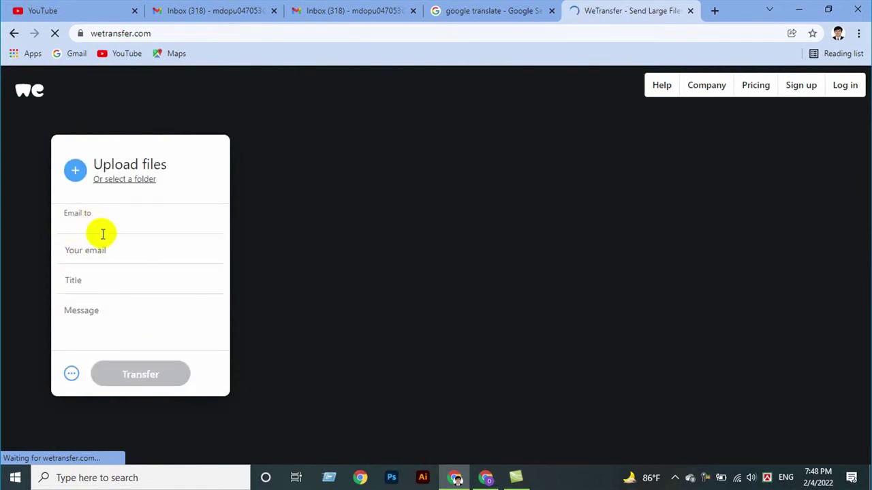
left_click(77, 249)
left_click(84, 215)
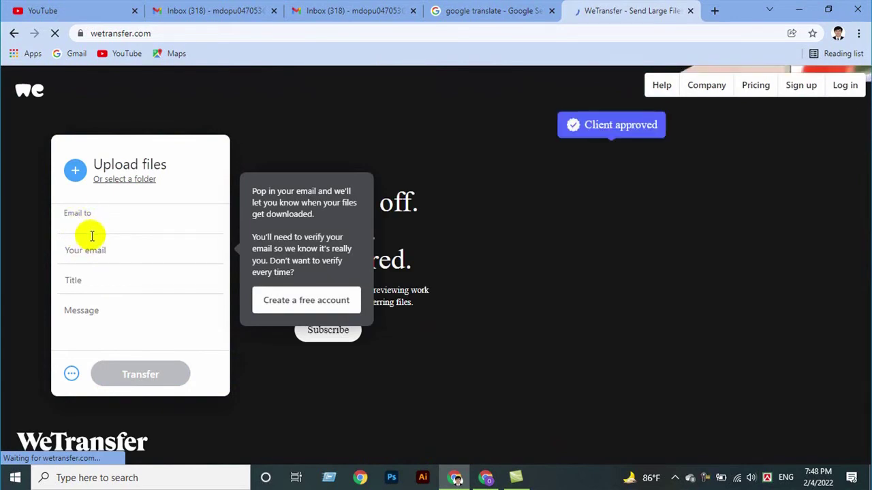
Enter the recipient's and the sender's e-mail addresses in the WeTransfer form
left_click(105, 245)
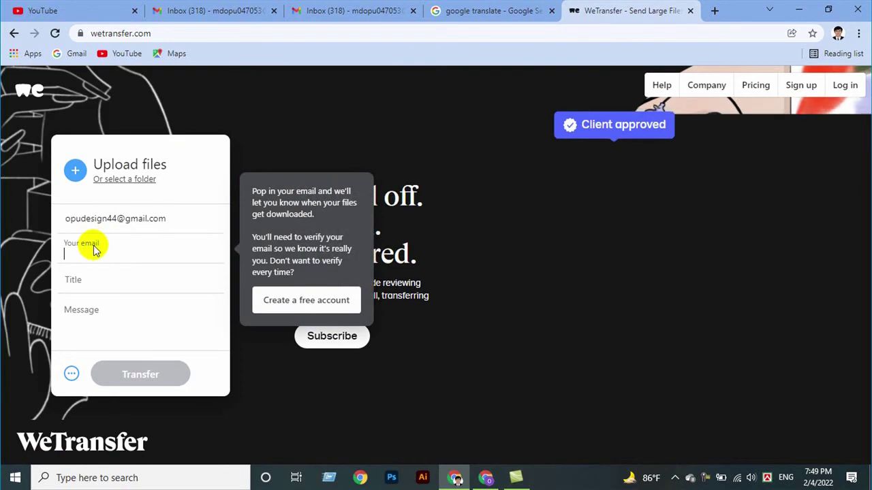
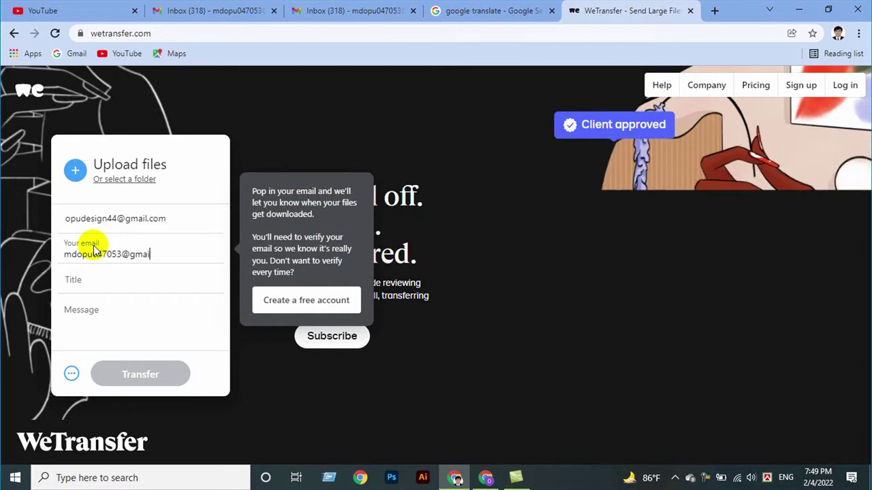
Title the transfer 'Ai Working File'
left_click(73, 286)
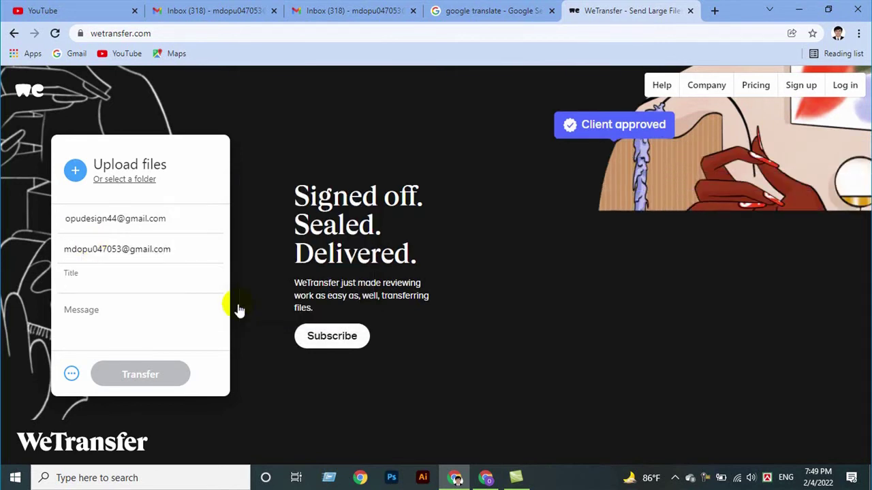
type("Wo")
key("BackSpace")
key("BackSpace")
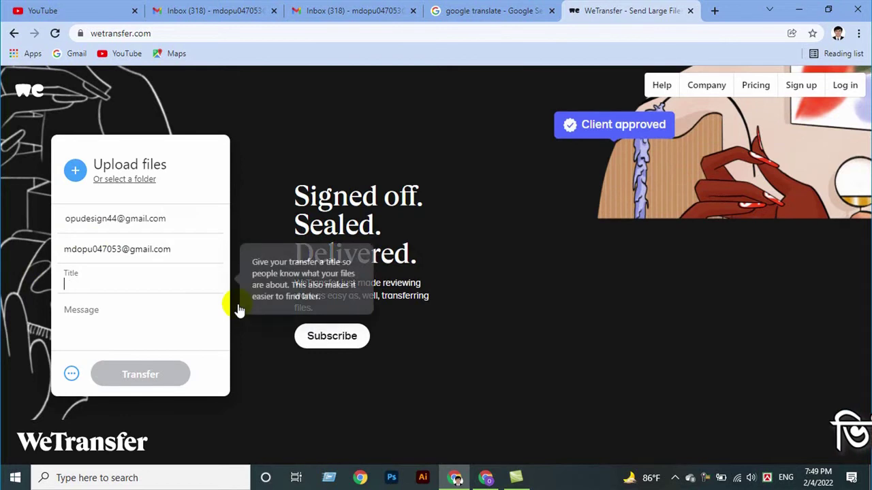
type("AI Working File")
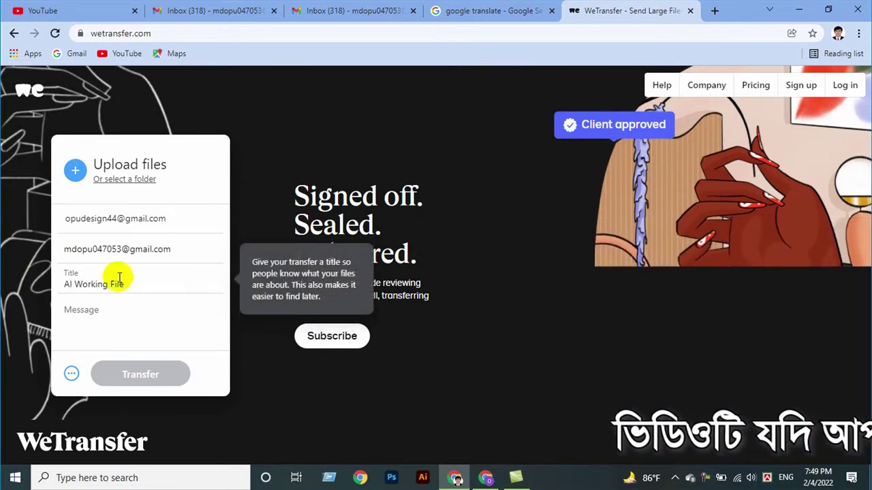
key("Left")
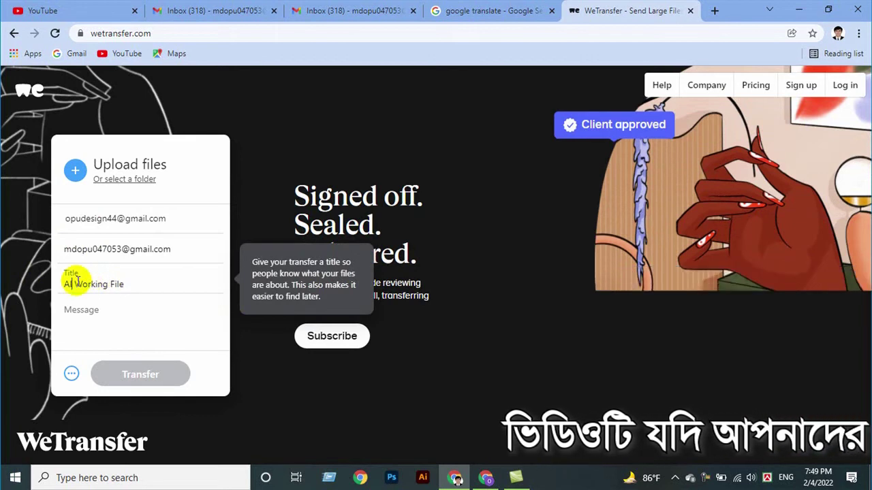
type("i")
Write a message starting 'Hello' that introduces the sender
left_click(132, 307)
type("He")
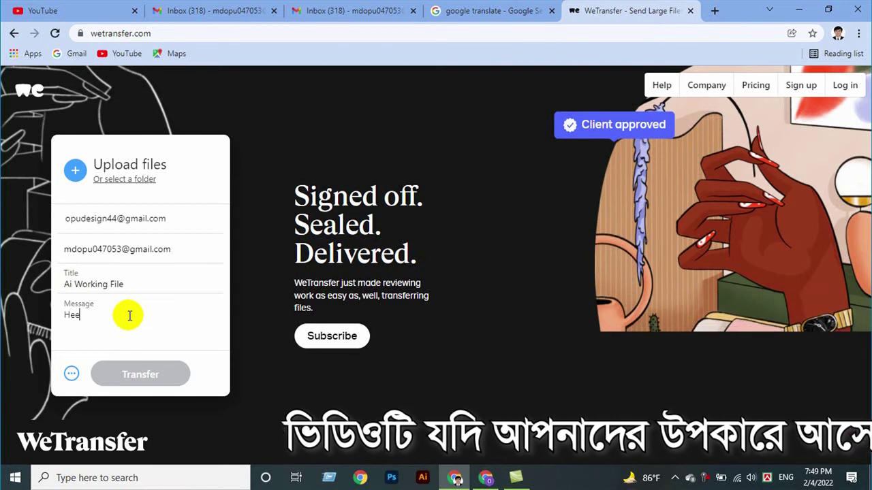
type("llo")
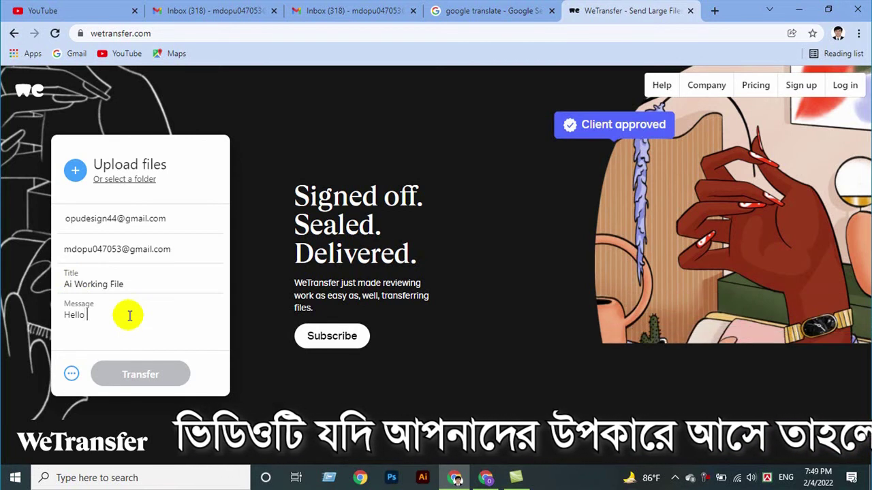
type(" b")
key("BackSpace")
type("I'")
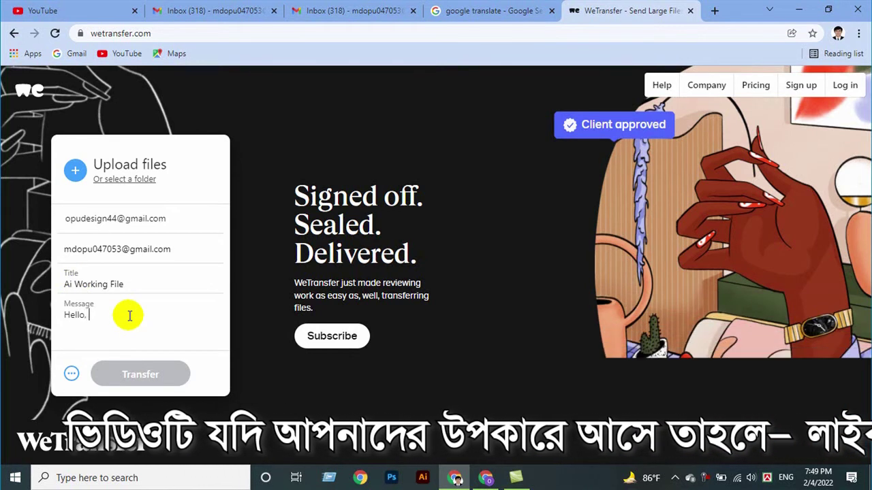
type("m Mobarok")
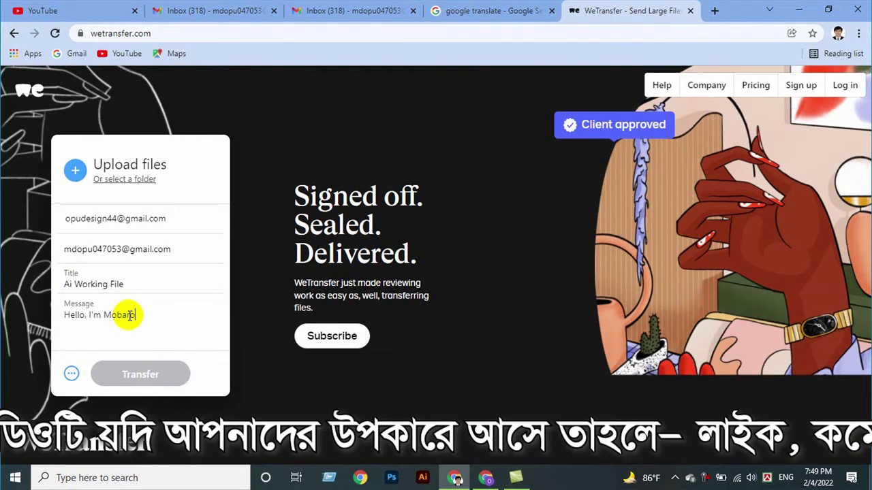
Drag Working File '22.ai from the desktop onto the WeTransfer upload panel
left_click(75, 172)
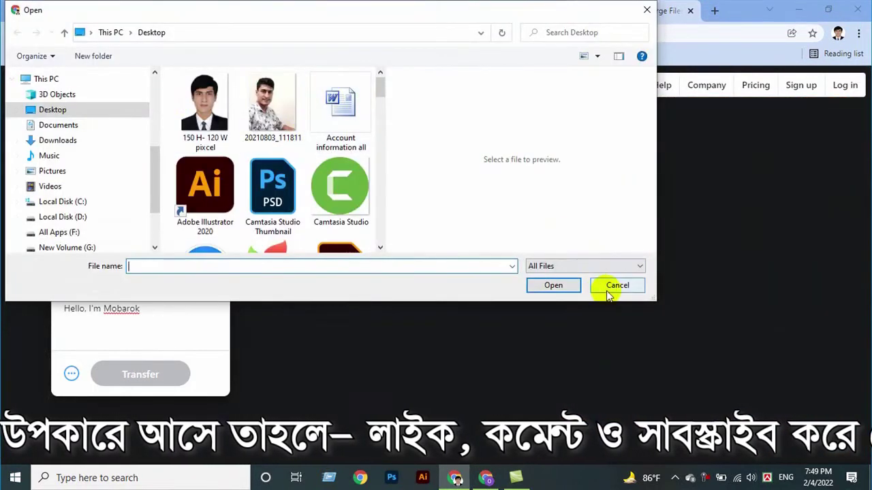
left_click(615, 290)
left_click(799, 6)
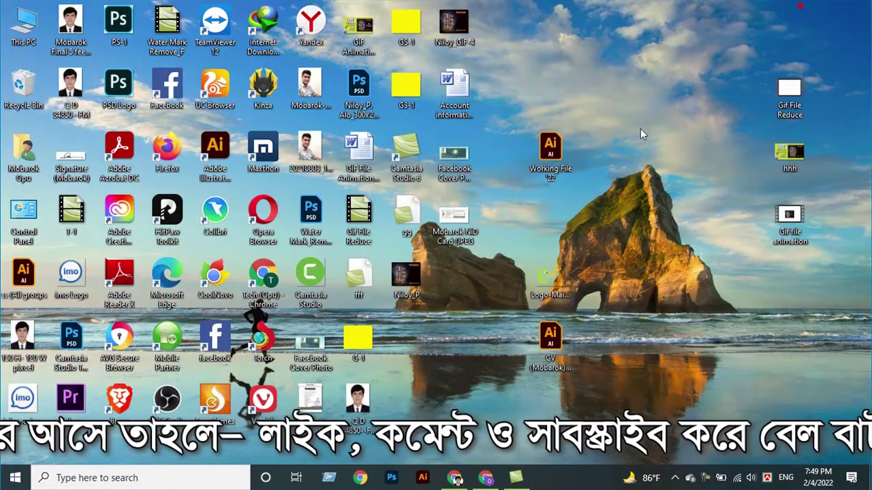
left_click_drag(545, 167, 329, 239)
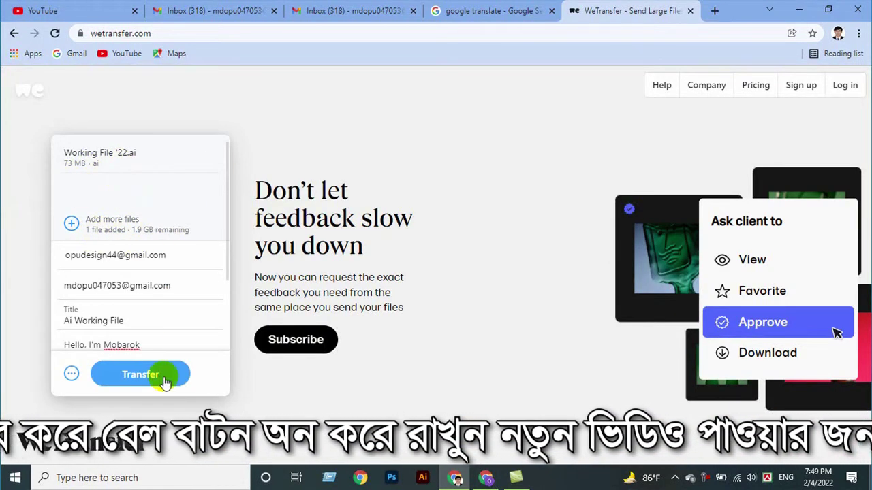
Send the WeTransfer transfer
left_click(138, 375)
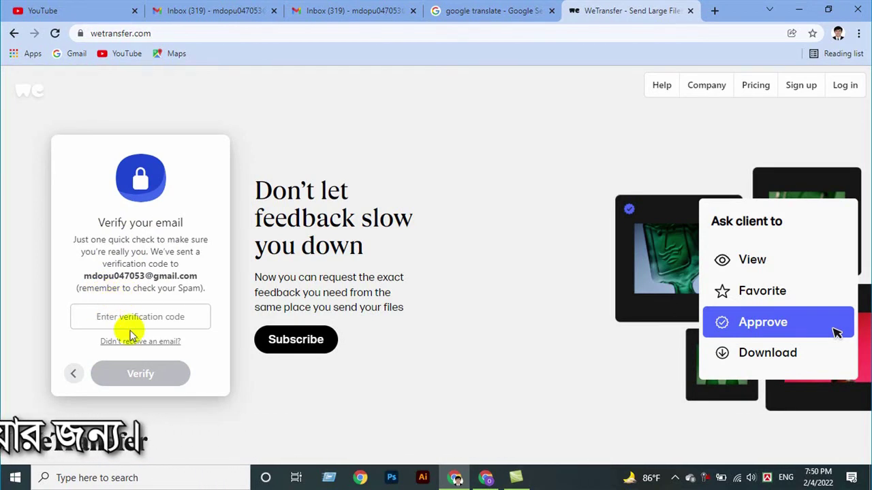
Copy the verification code from WeTransfer's email in Gmail and return to WeTransfer
left_click(219, 10)
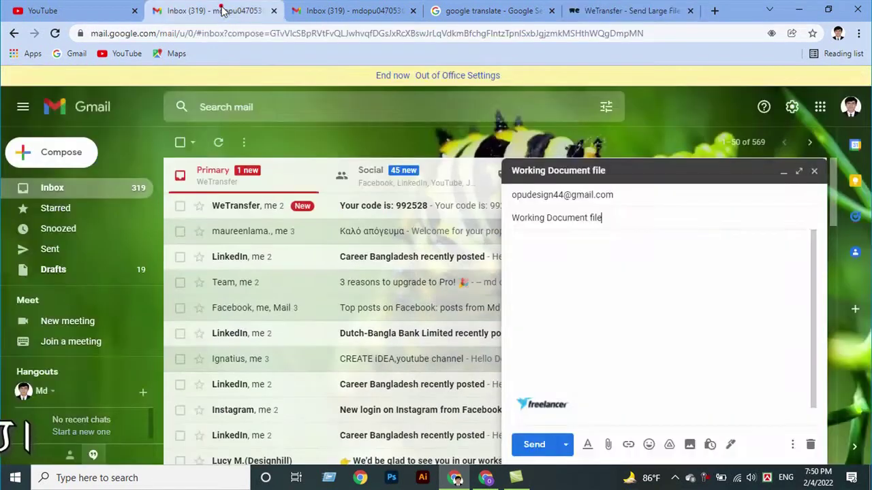
left_click(783, 175)
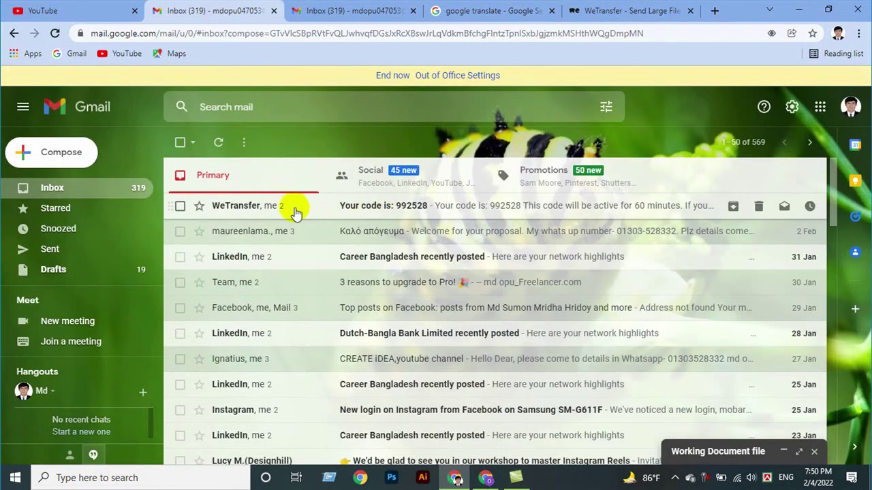
left_click(385, 212)
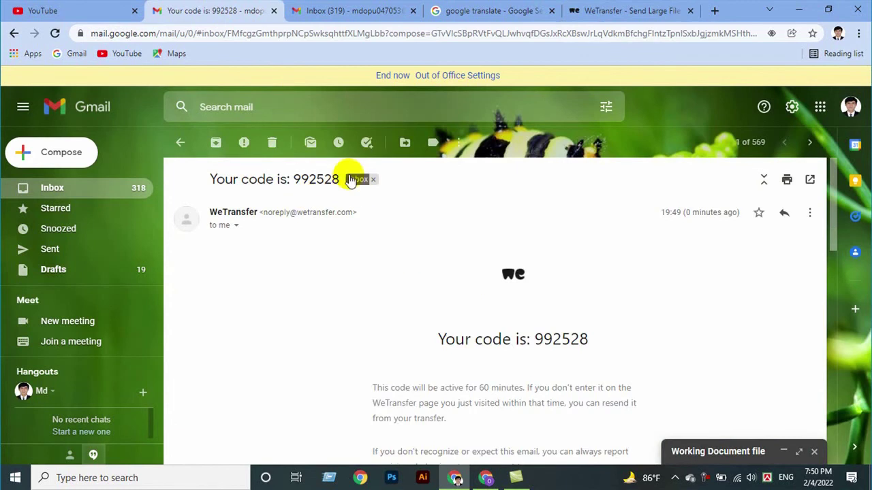
left_click(297, 178)
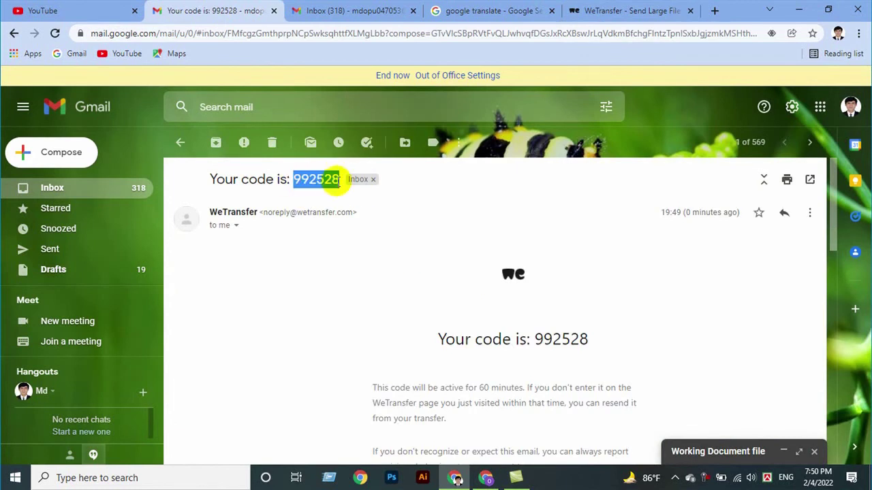
left_click(657, 10)
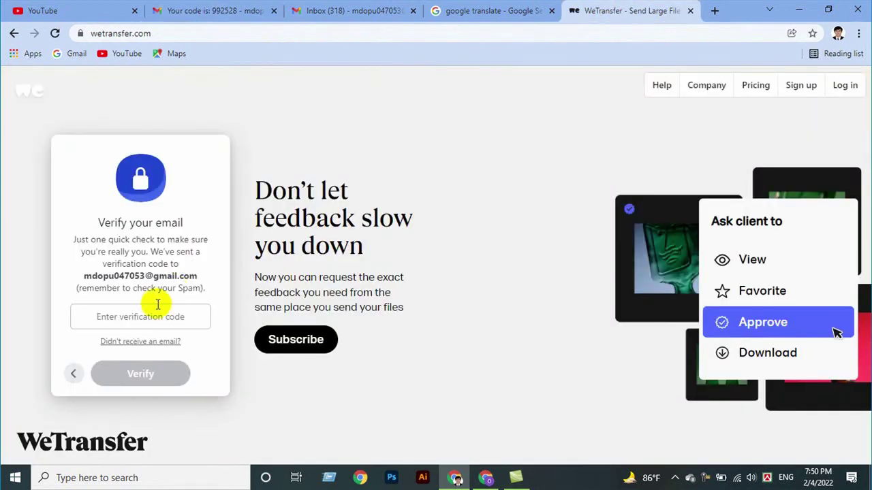
Paste the verification code, verify it, and return to the upload progress page
left_click(140, 317)
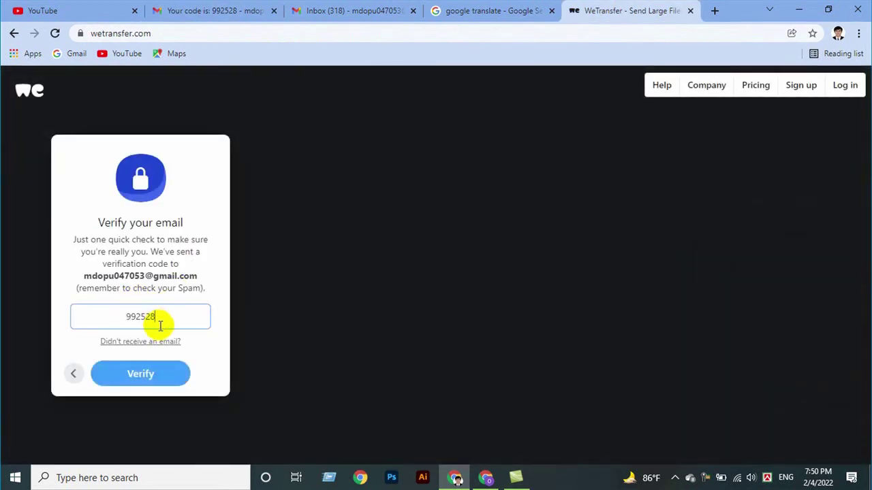
left_click(140, 374)
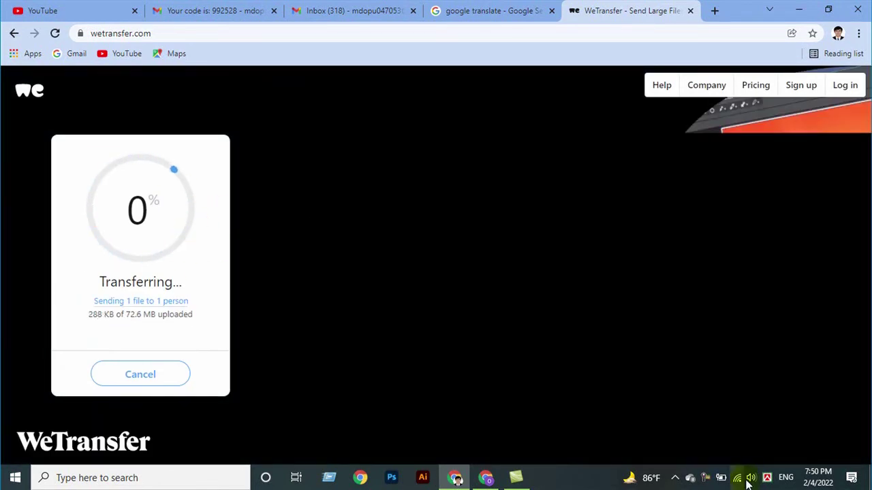
left_click(690, 479)
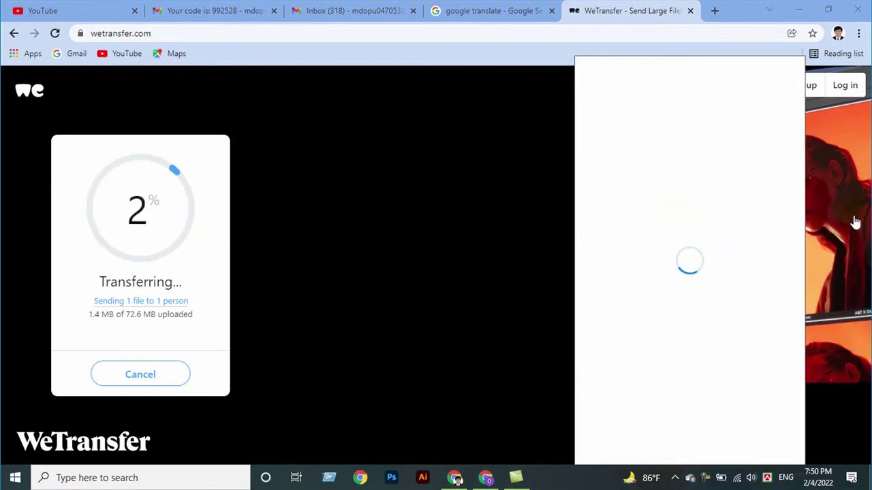
left_click(489, 223)
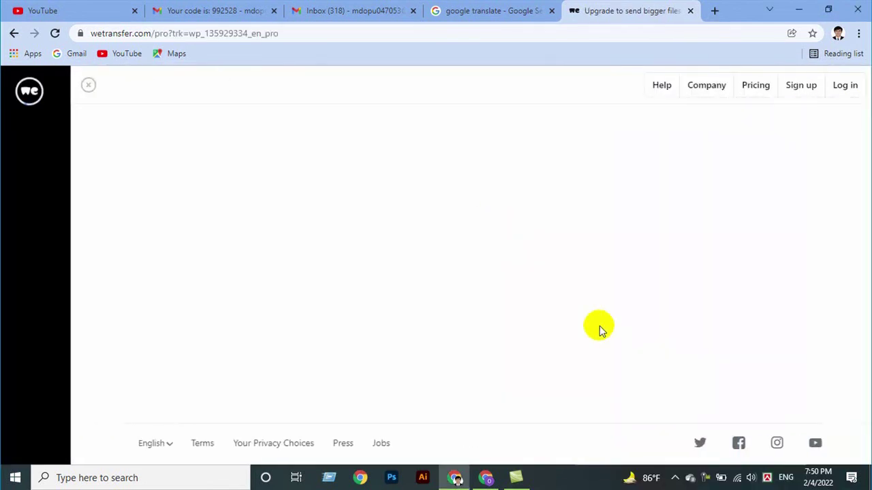
left_click(34, 129)
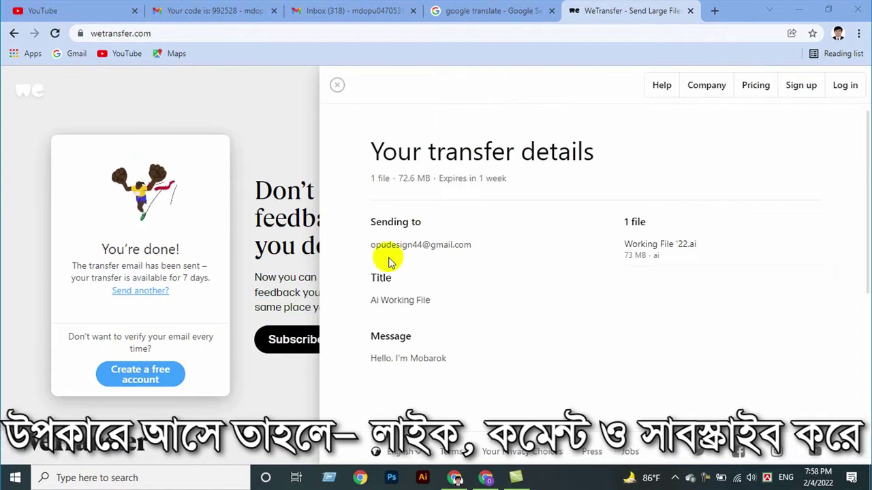
Close the WeTransfer transfer details and open the Gmail inbox's confirmation email
scroll(481, 255, "down", 1)
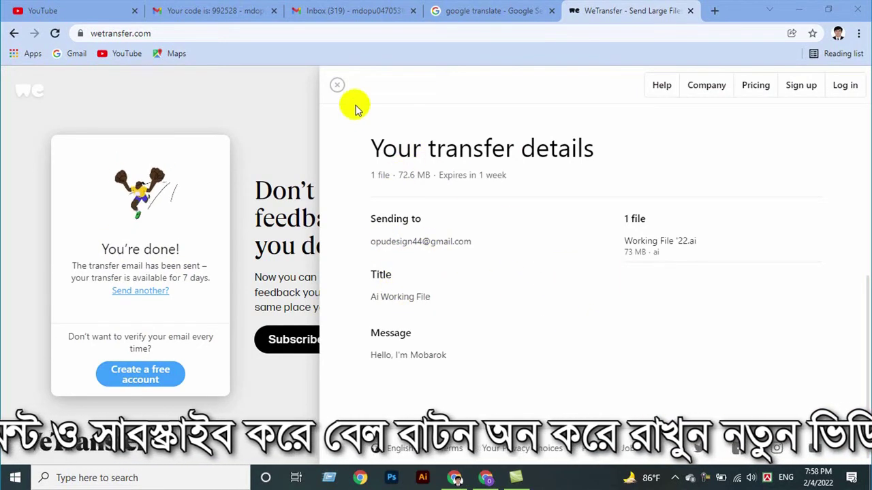
left_click(336, 86)
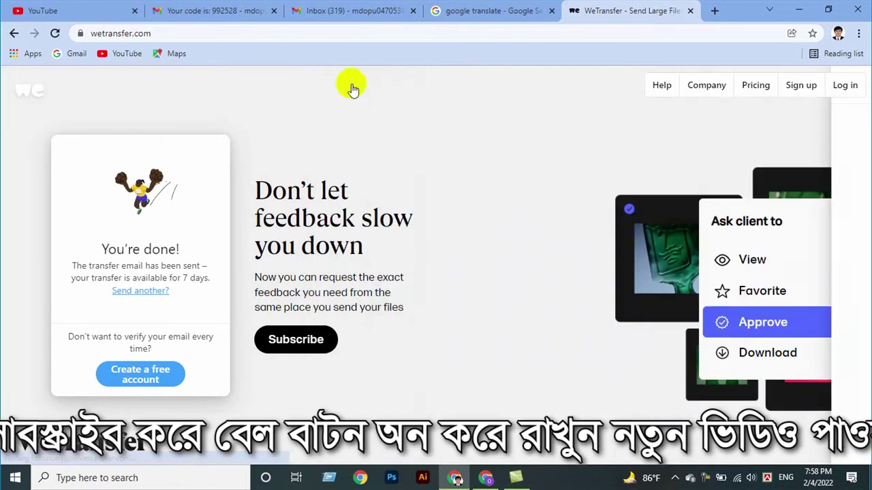
left_click(314, 11)
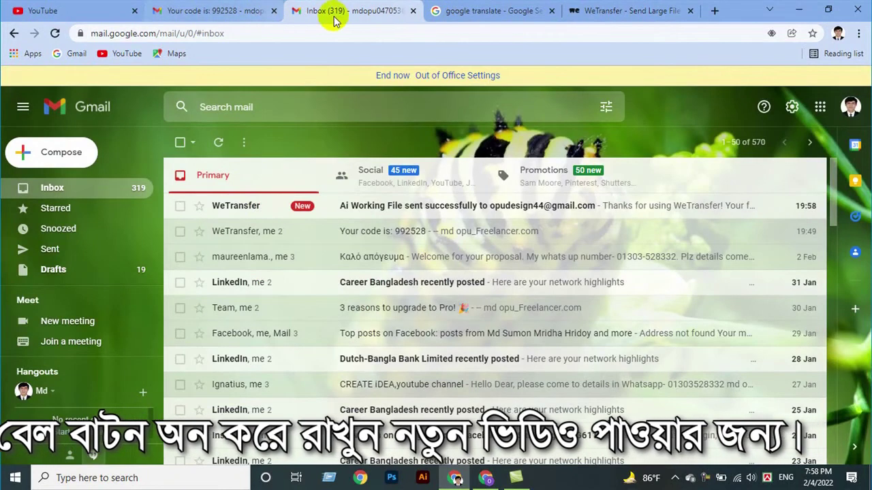
Reload the recipient's Gmail inbox and open the WeTransfer 'Ai Working File' email
left_click(486, 479)
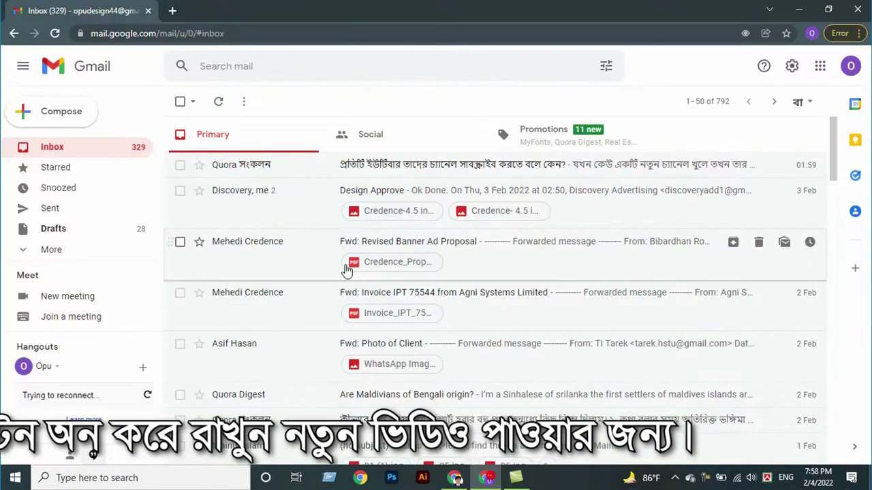
left_click(55, 34)
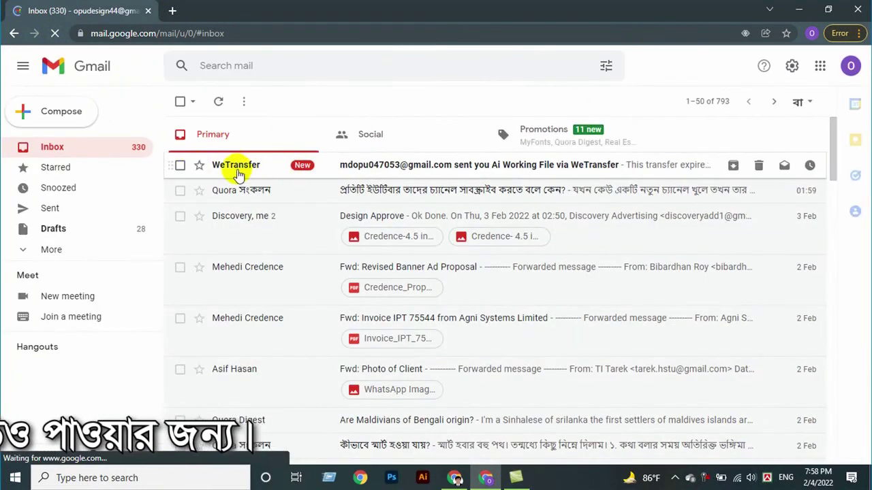
left_click(397, 166)
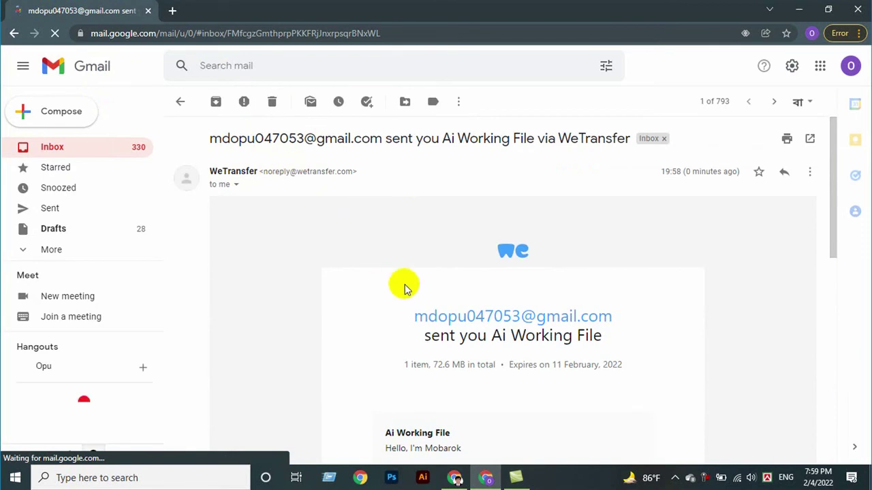
Review the transfer email for Working File '22.ai (72.6 MB, expires 11 February 2022)
scroll(496, 315, "down", 7)
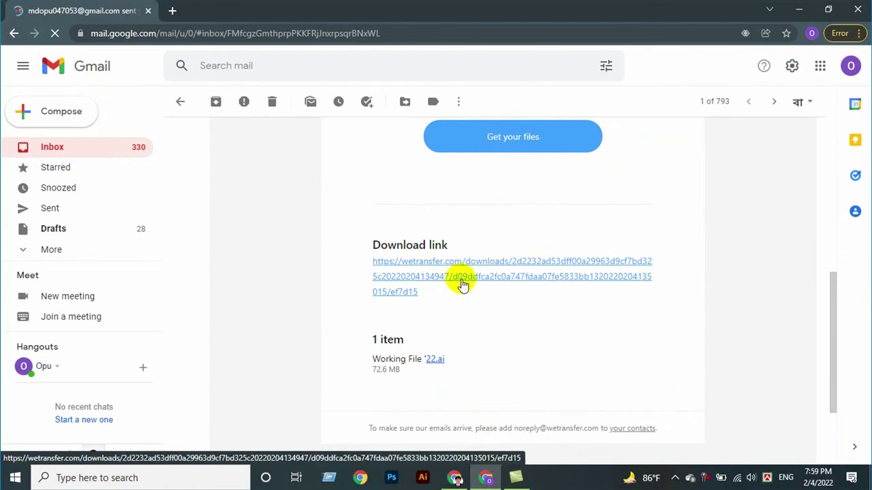
scroll(368, 296, "up", 3)
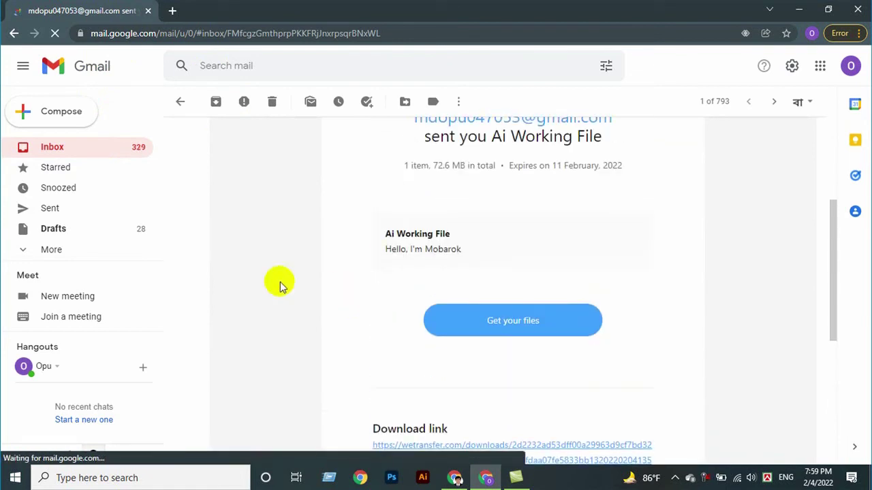
scroll(477, 320, "down", 2)
scroll(502, 282, "up", 1)
scroll(504, 300, "down", 2)
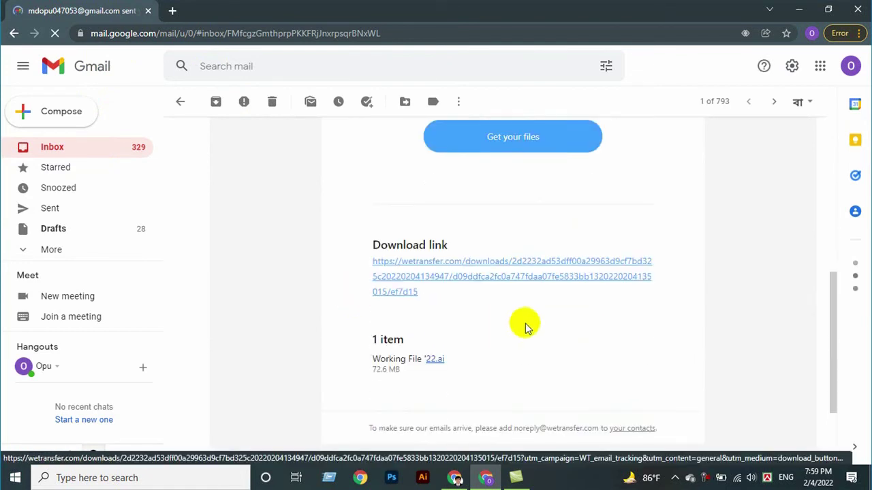
scroll(501, 265, "up", 3)
scroll(512, 280, "up", 3)
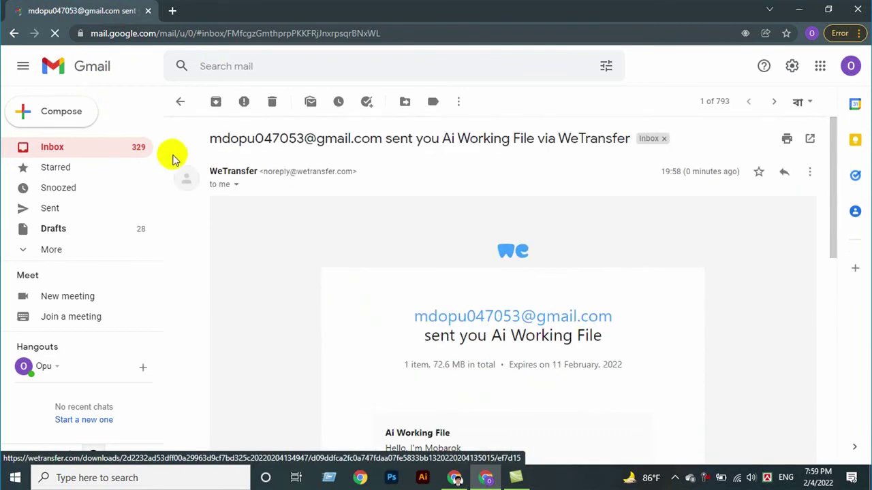
scroll(487, 270, "down", 6)
scroll(484, 266, "up", 2)
scroll(477, 245, "up", 3)
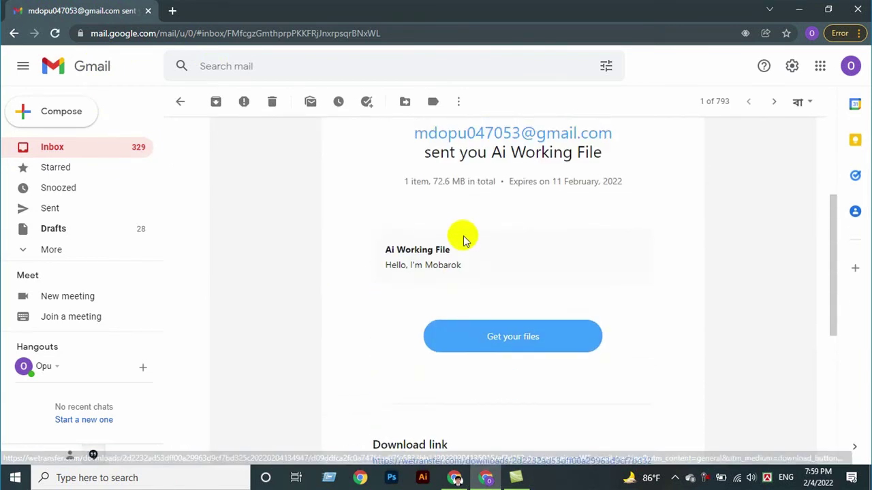
scroll(586, 252, "down", 2)
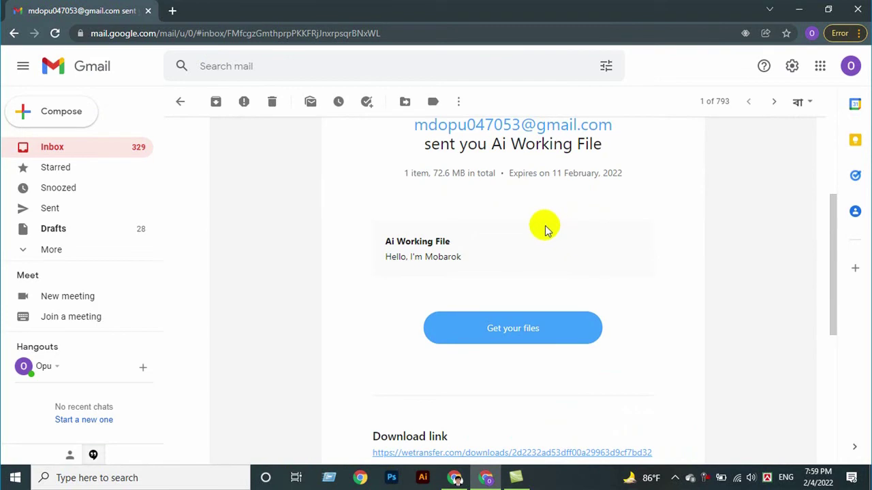
scroll(218, 179, "up", 5)
Return to the inbox and minimise both Chrome windows to reveal the desktop
left_click(180, 102)
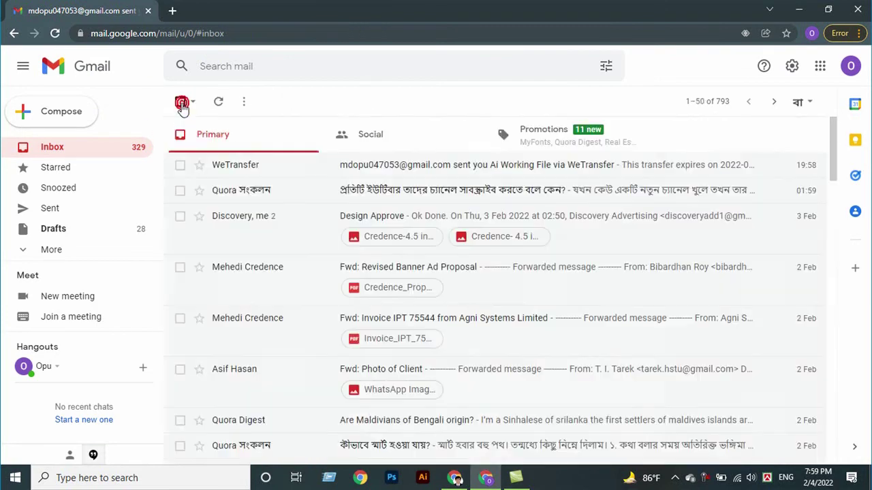
left_click(799, 10)
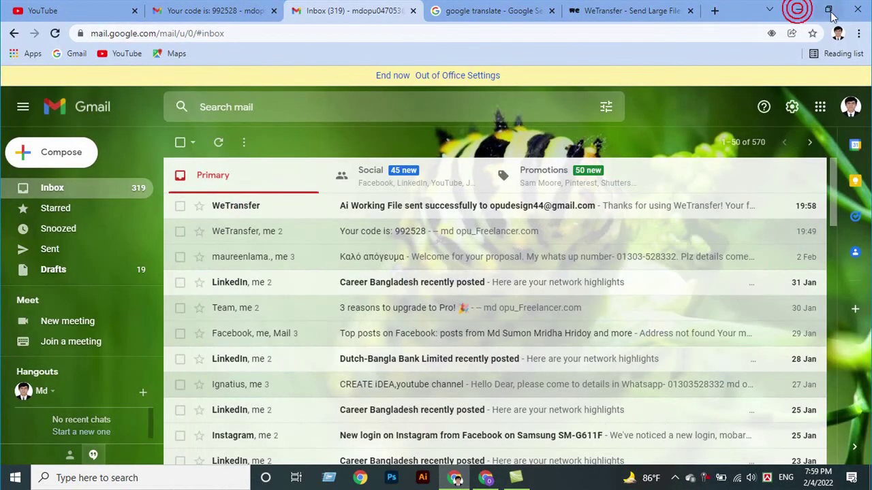
left_click(807, 8)
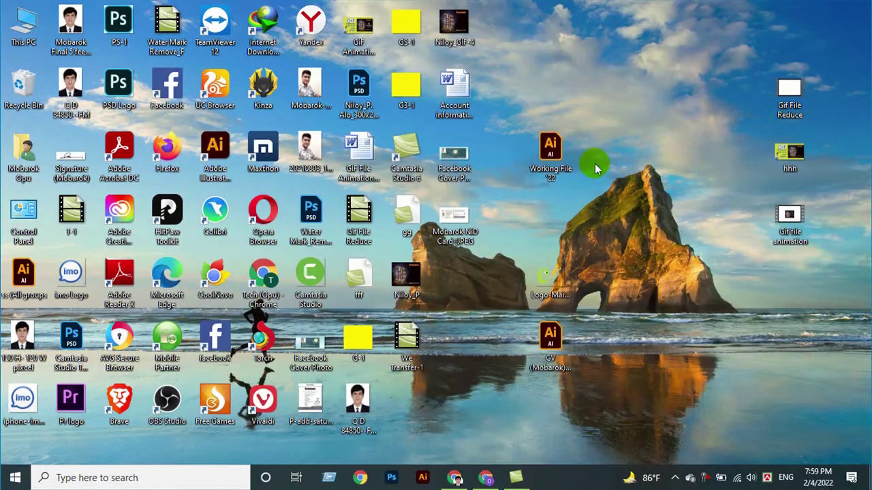
Archive the CV and Working File '22 .ai files as a ZIP named Desktop.zip
left_click_drag(550, 341, 552, 83)
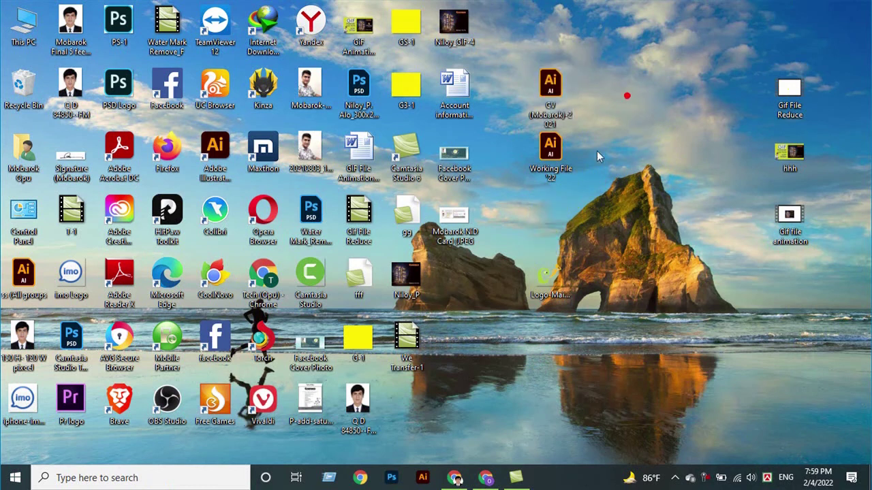
left_click_drag(625, 196, 542, 68)
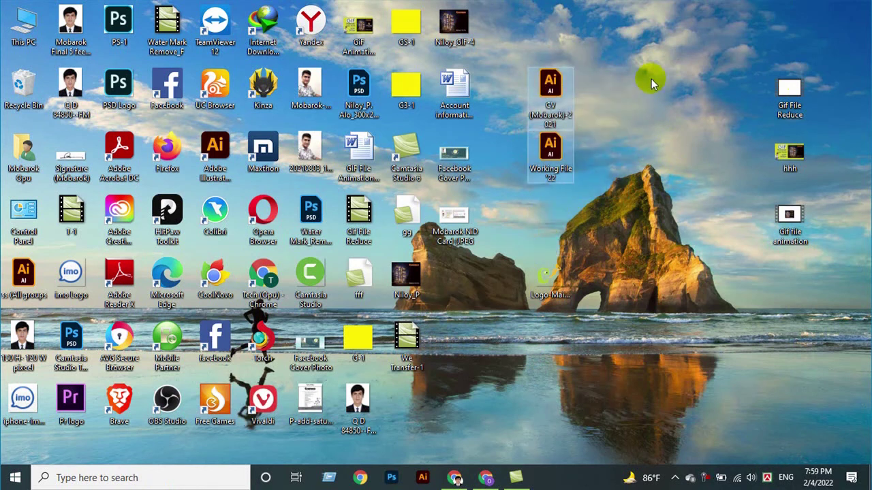
right_click(554, 91)
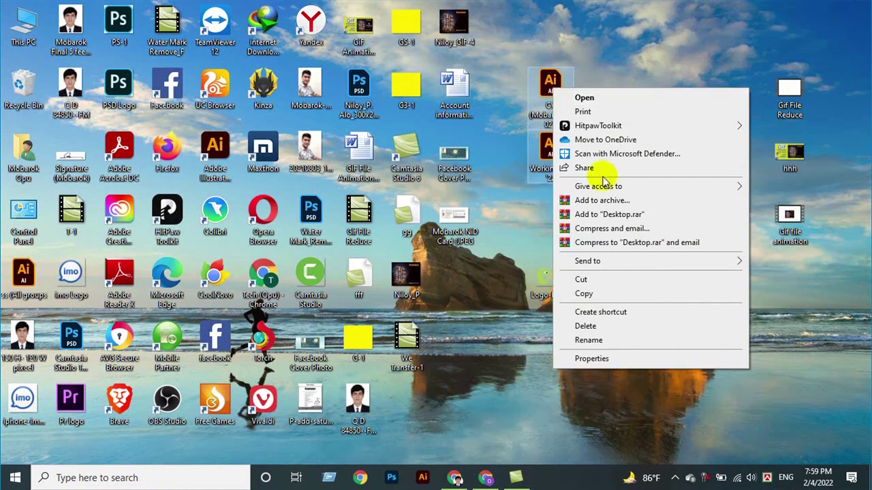
left_click(602, 200)
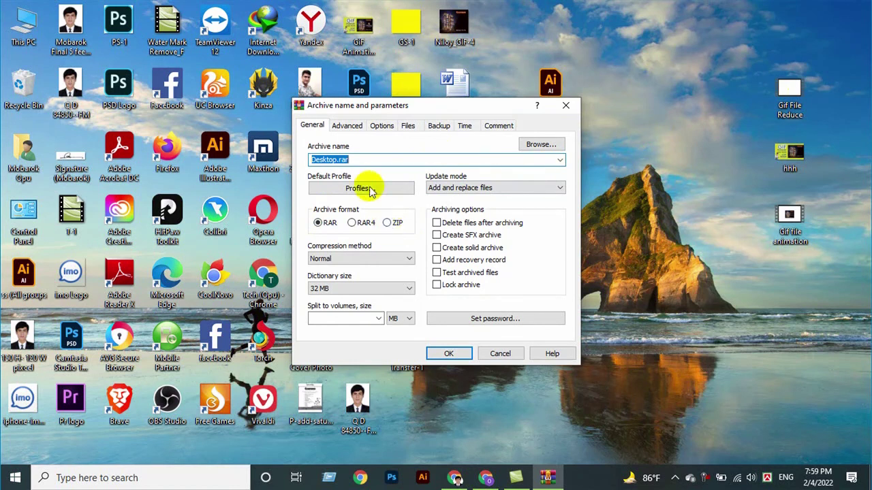
left_click(387, 225)
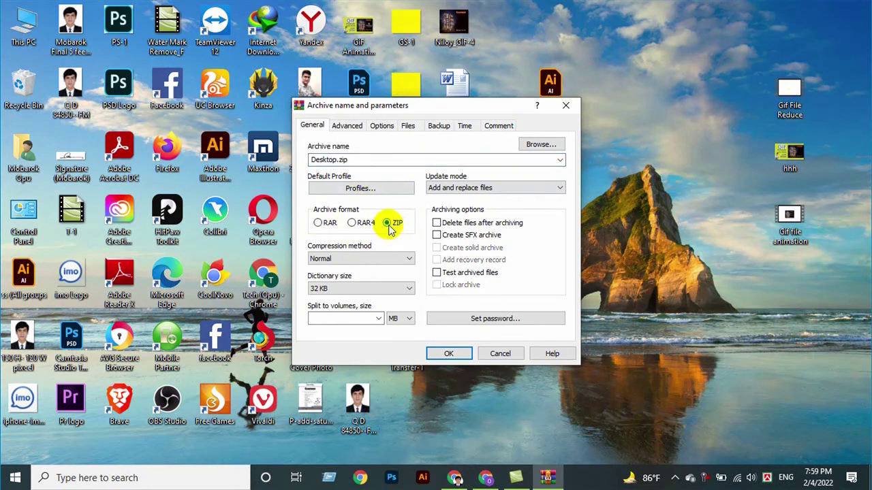
left_click(450, 354)
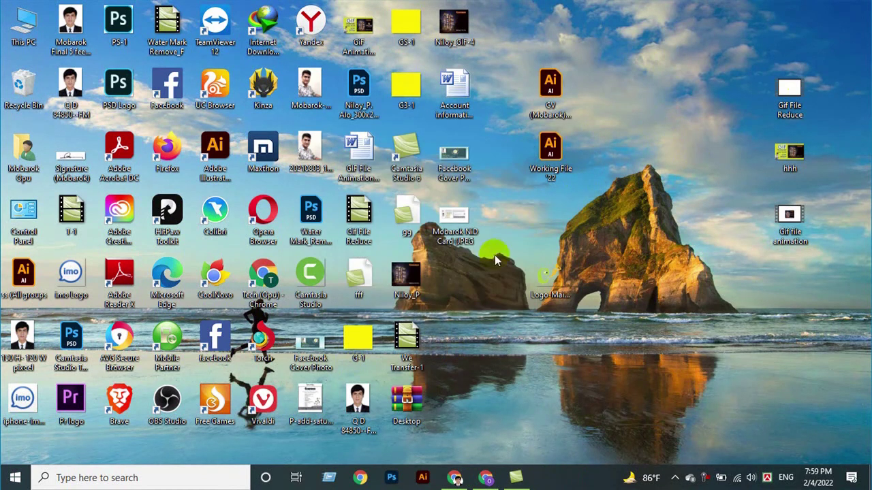
Extract Desktop.zip onto the desktop, overwriting the existing Illustrator files
right_click(408, 396)
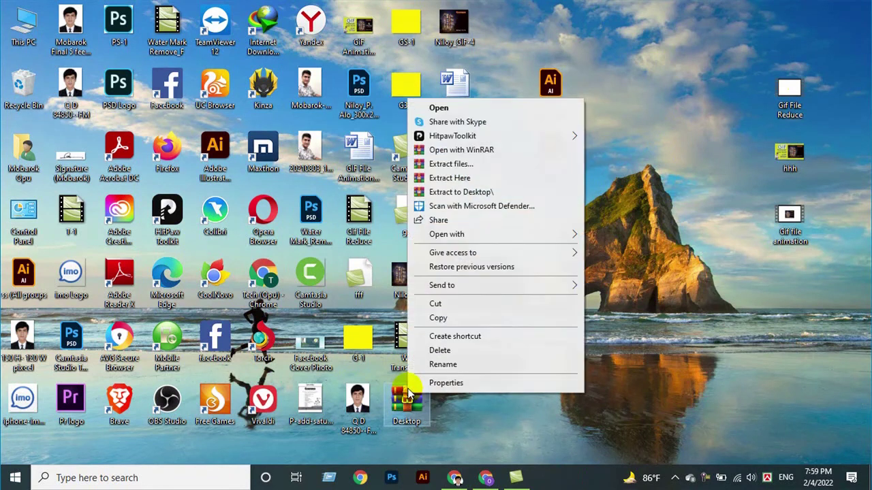
left_click(449, 178)
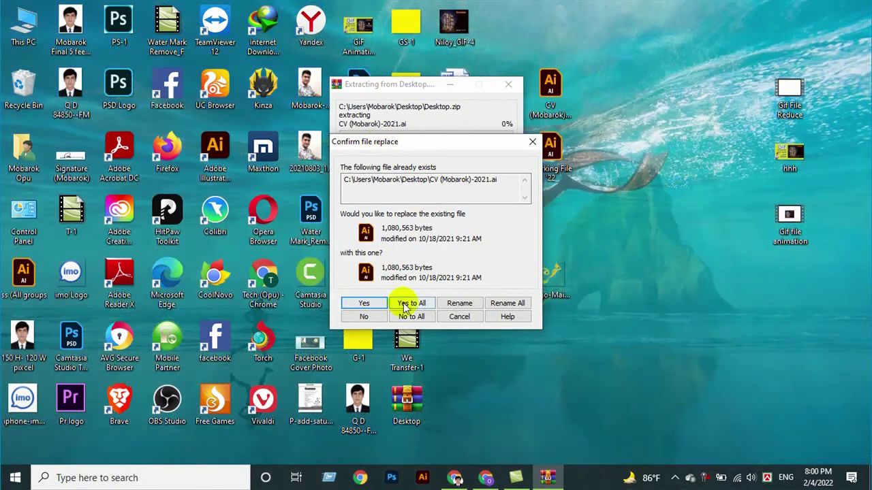
left_click(402, 303)
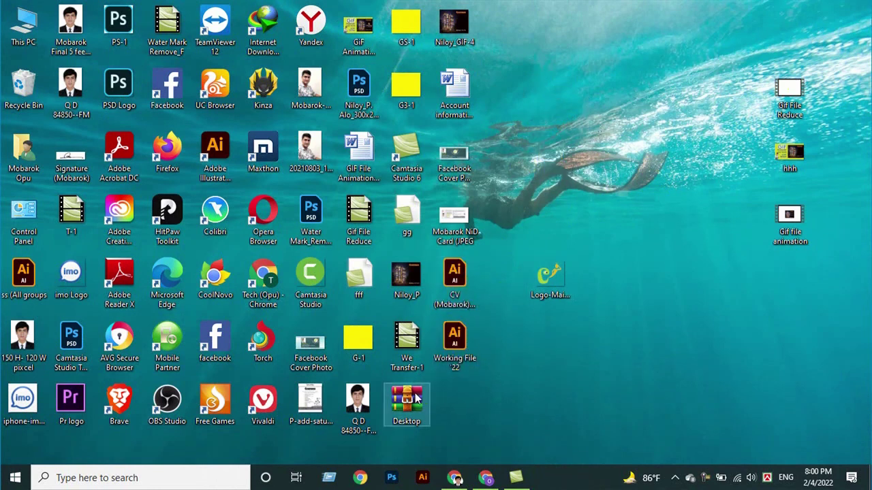
Permanently delete Desktop.zip, refresh the desktop, and move the Logo-Main PNG into the bottom row
key("shift+Delete")
key("Return")
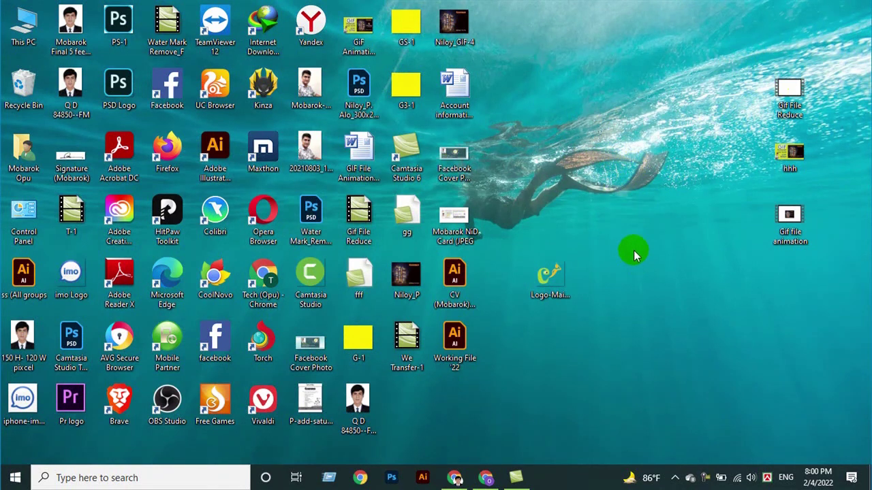
right_click(623, 184)
left_click(640, 210)
left_click_drag(560, 279, 416, 407)
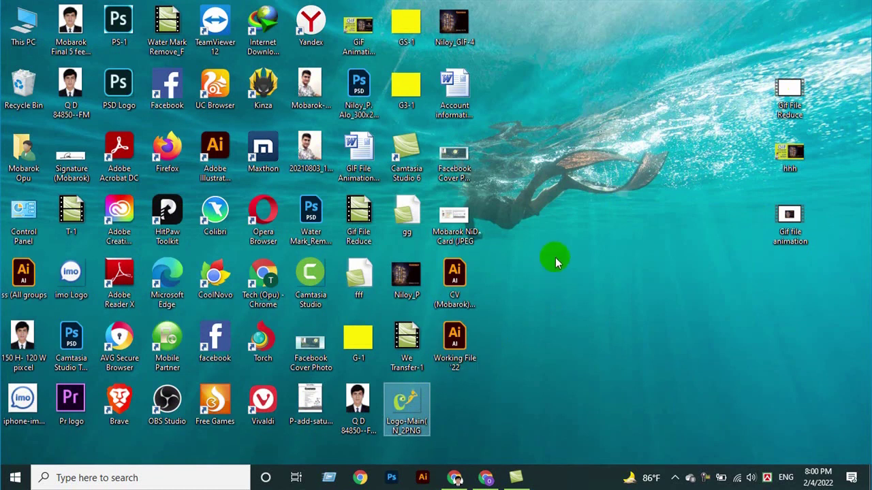